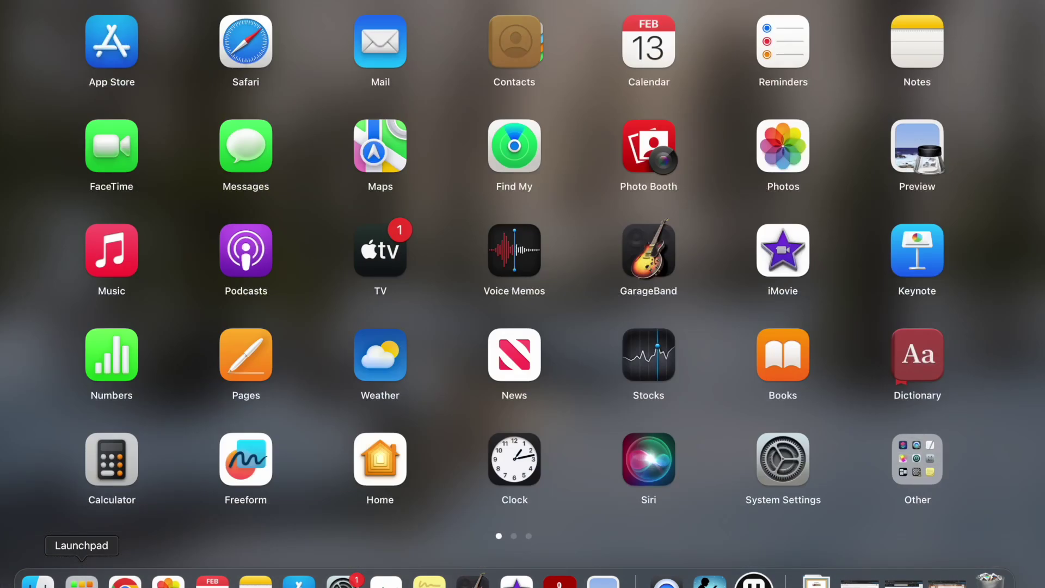
Step: Launch Cricut Design Space from page 3 of Launchpad
{"action": "scroll", "coordinate": [657, 340], "scroll_direction": "right", "scroll_amount": 10}
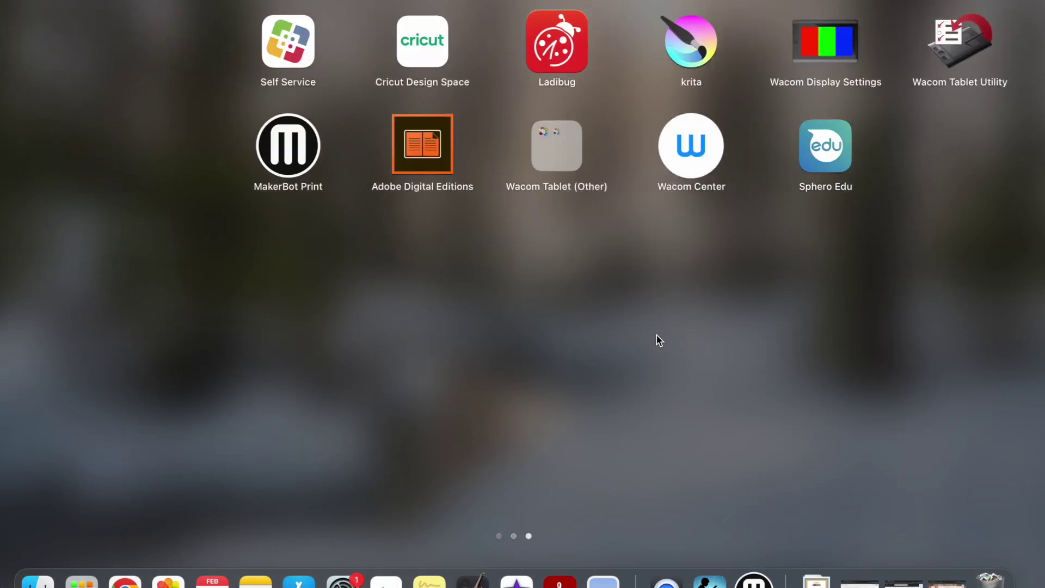
{"action": "left_click", "coordinate": [247, 34]}
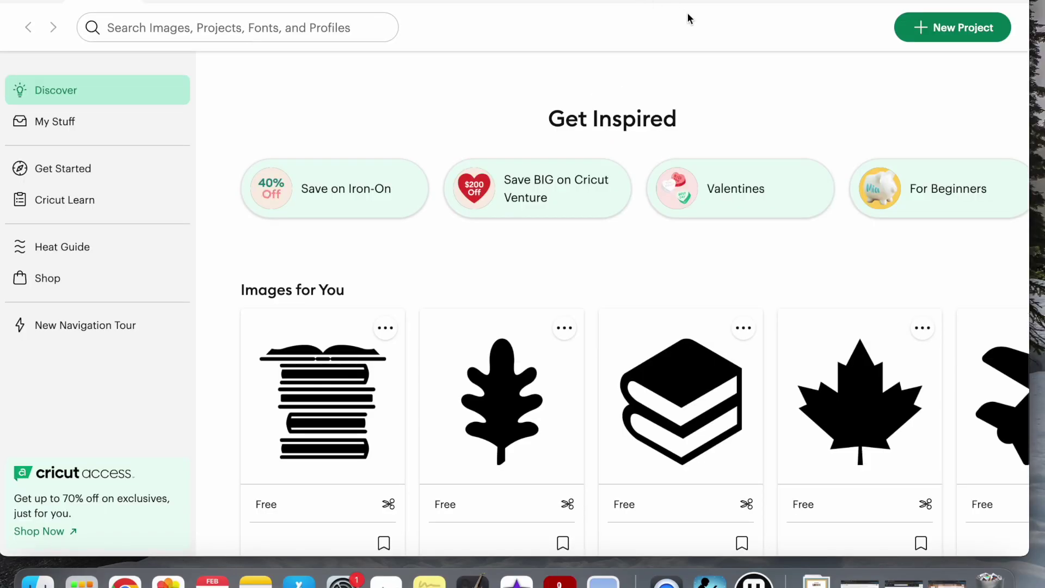
Step: Start a new project with a SMITH text layer
{"action": "left_click", "coordinate": [948, 31]}
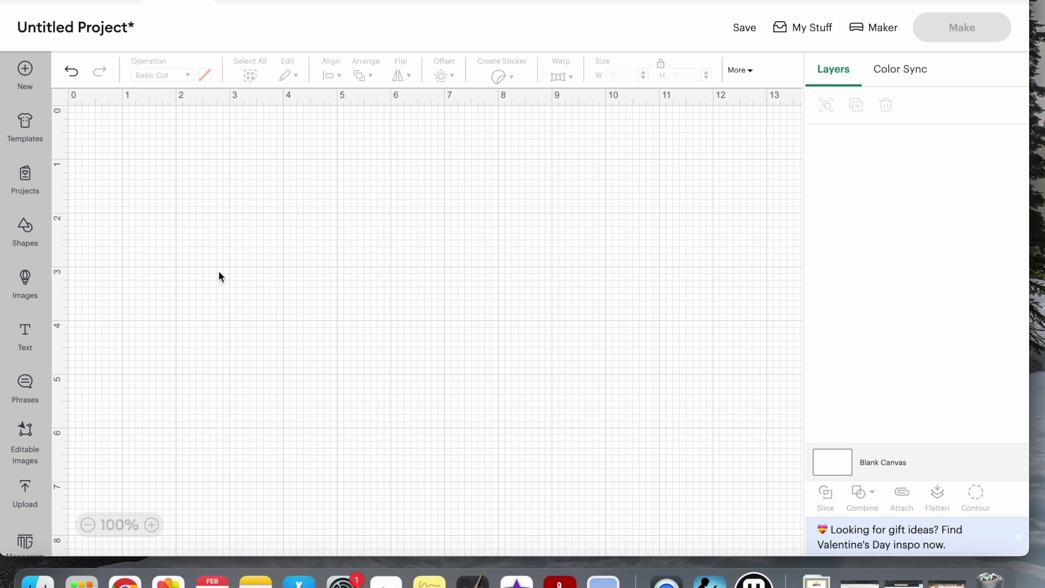
{"action": "left_click", "coordinate": [25, 338]}
{"action": "type", "text": "SMITH"}
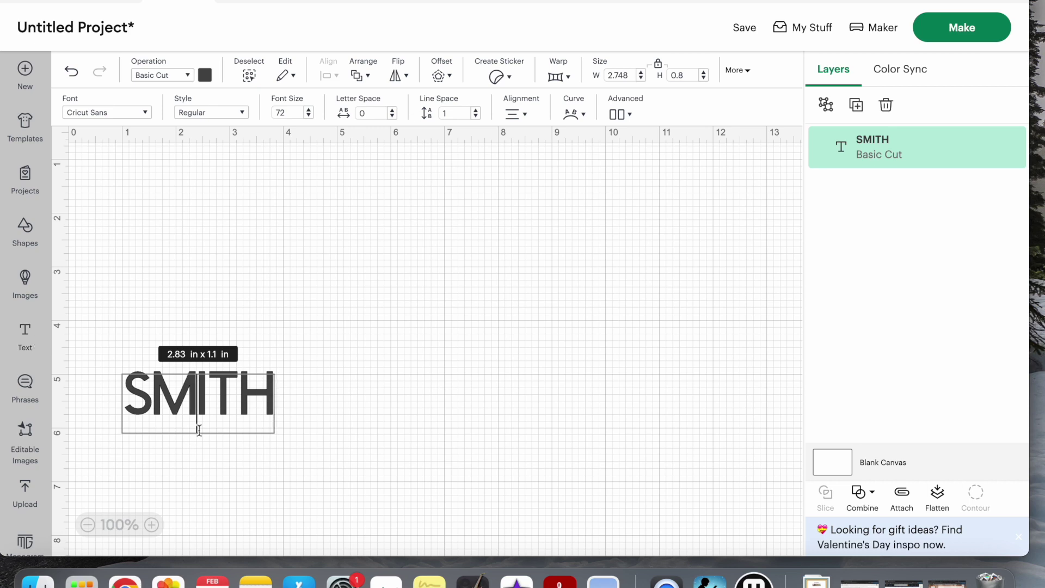
Step: Move SMITH near the canvas top and set its height to 4 in
{"action": "left_click_drag", "start_coordinate": [233, 406], "coordinate": [404, 296]}
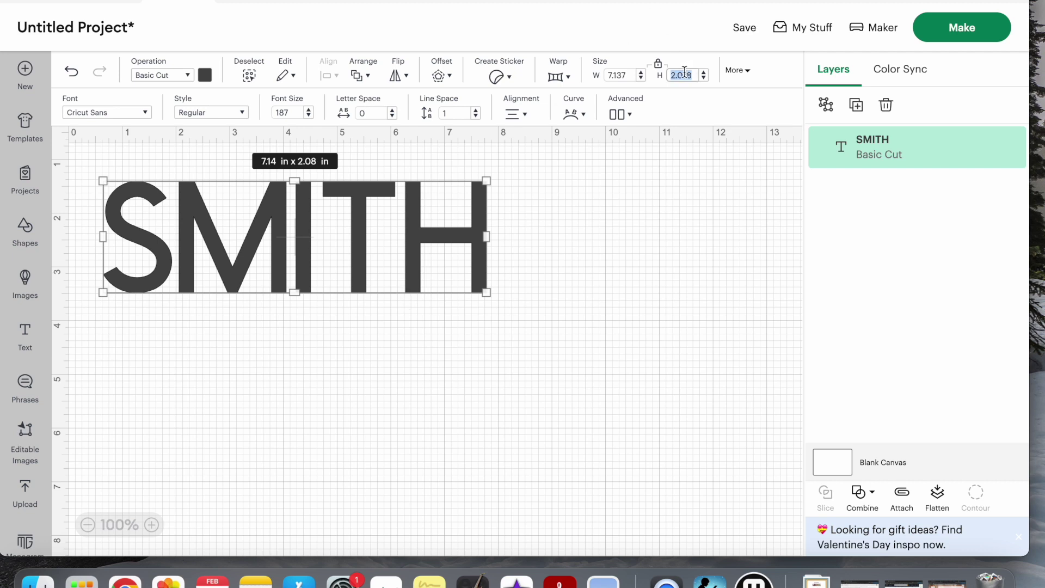
{"action": "type", "text": "4"}
{"action": "key", "text": "Return"}
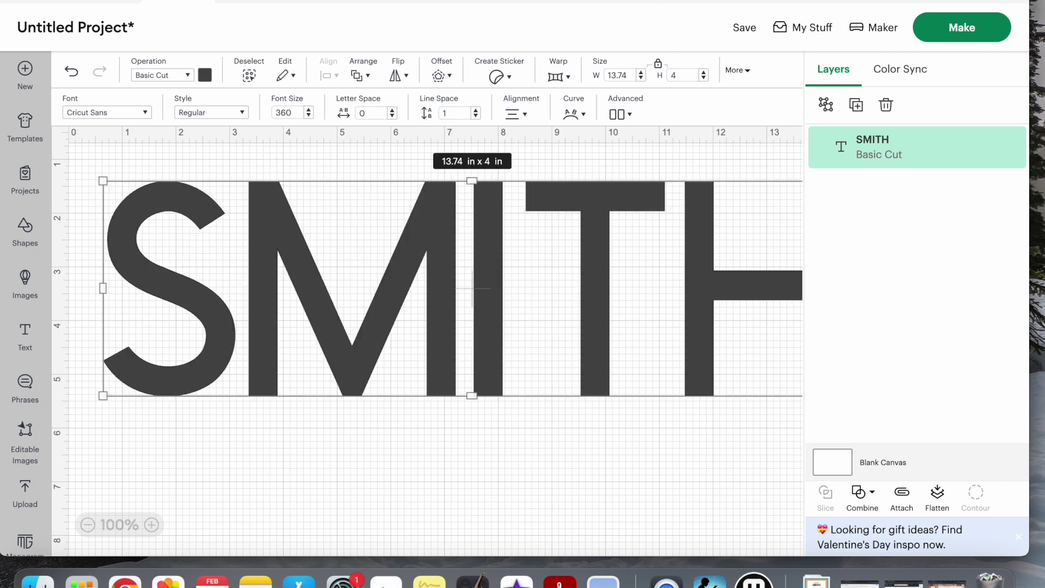
{"action": "left_click", "coordinate": [144, 112]}
Step: Change the SMITH font to the Big Caslon system font
{"action": "left_click", "coordinate": [202, 89]}
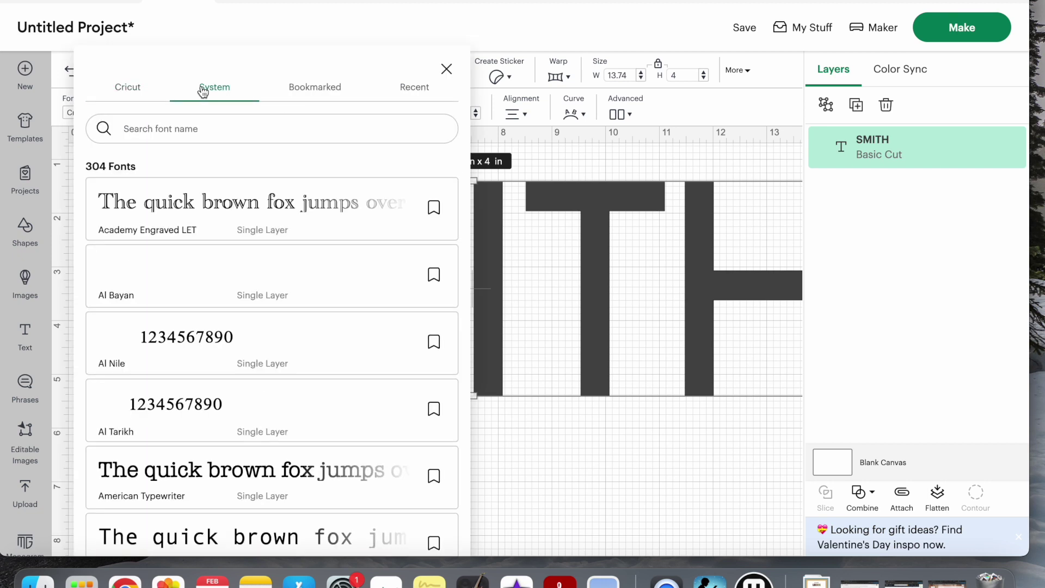
{"action": "scroll", "coordinate": [267, 384], "scroll_direction": "down", "scroll_amount": 15}
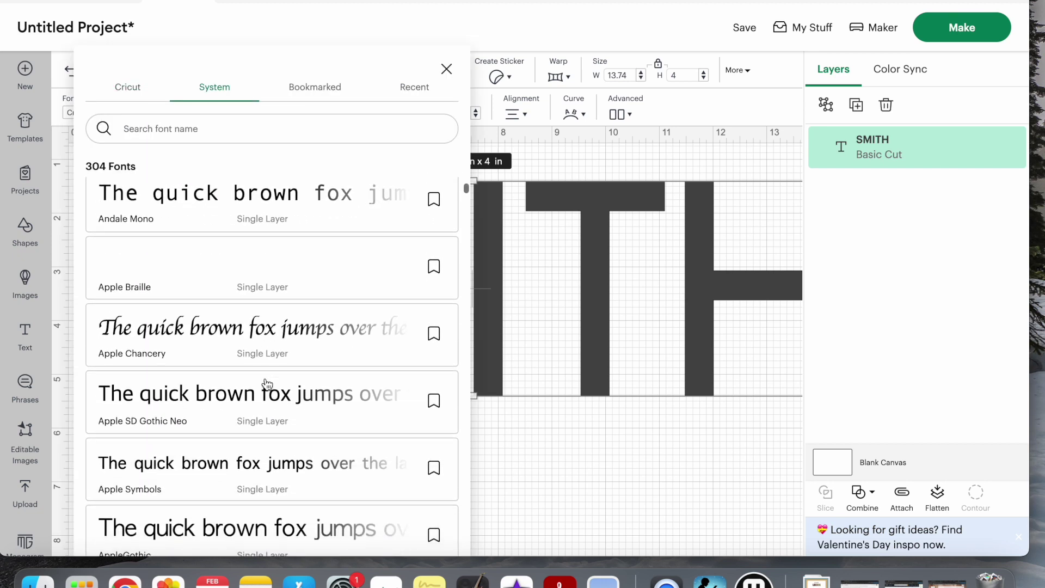
{"action": "scroll", "coordinate": [267, 384], "scroll_direction": "down", "scroll_amount": 15}
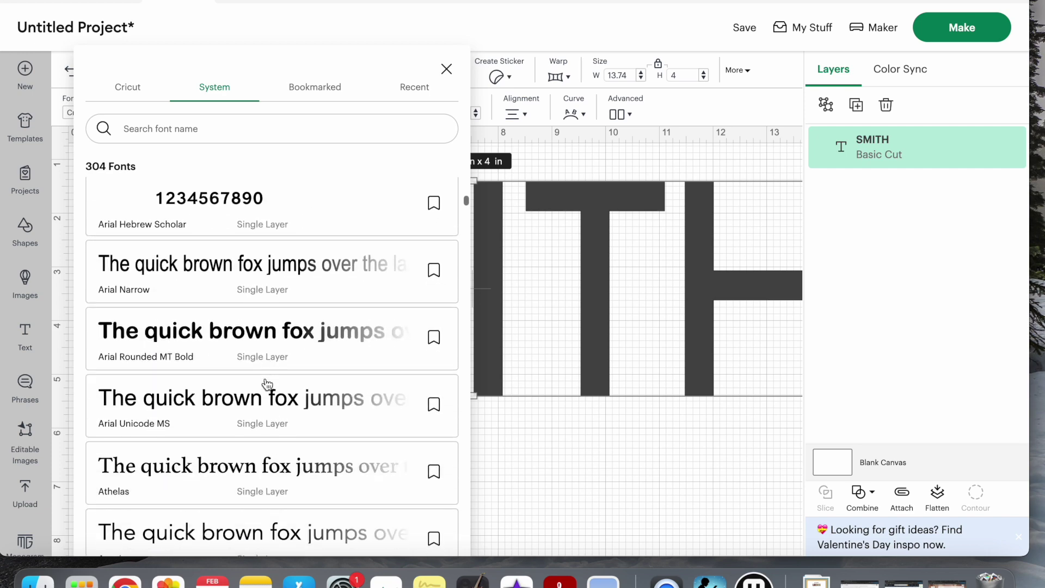
{"action": "scroll", "coordinate": [266, 384], "scroll_direction": "down", "scroll_amount": 15}
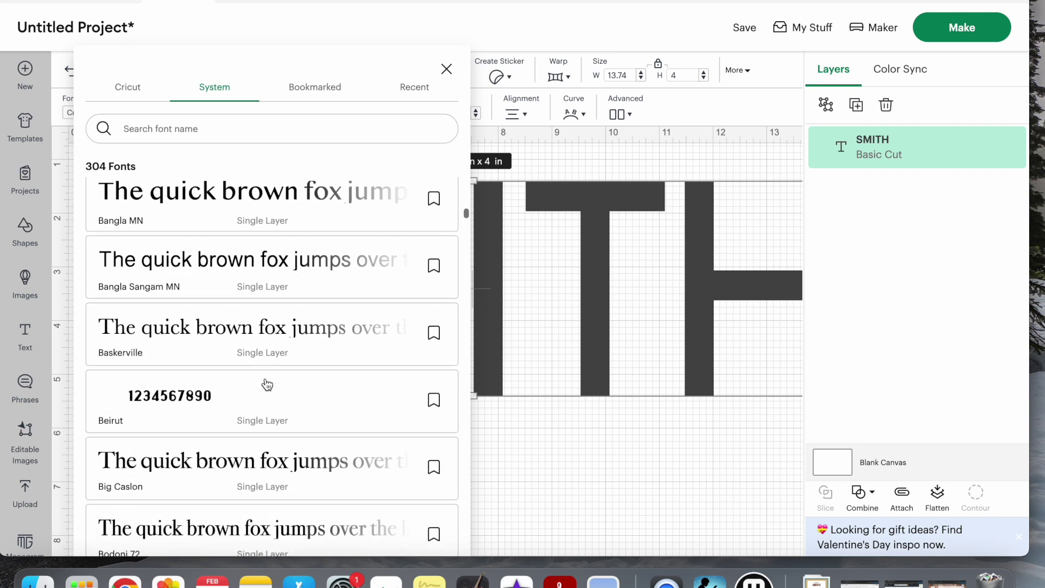
{"action": "scroll", "coordinate": [267, 384], "scroll_direction": "down", "scroll_amount": 5}
{"action": "left_click", "coordinate": [310, 279]}
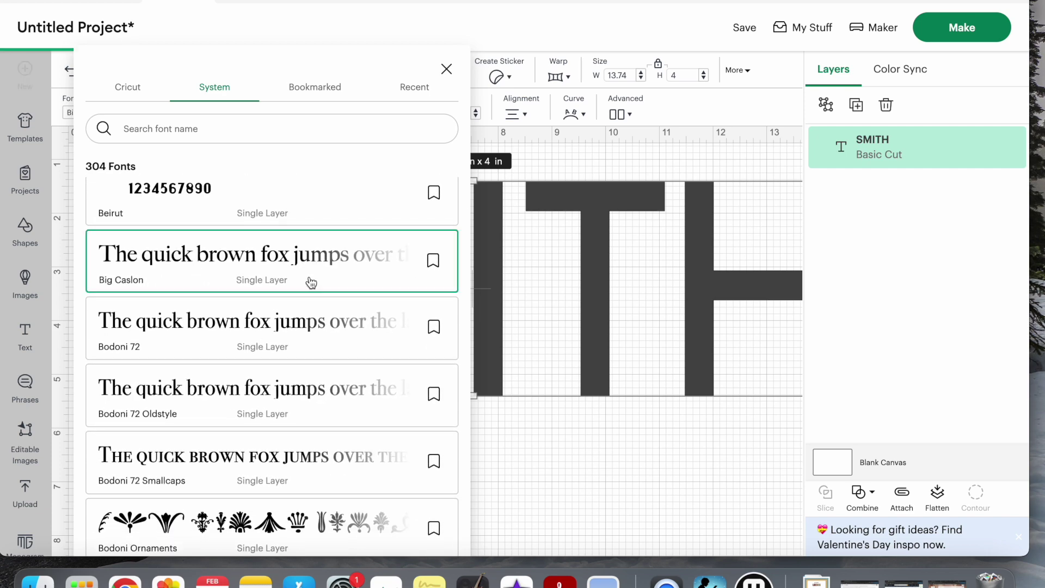
{"action": "left_click", "coordinate": [497, 185]}
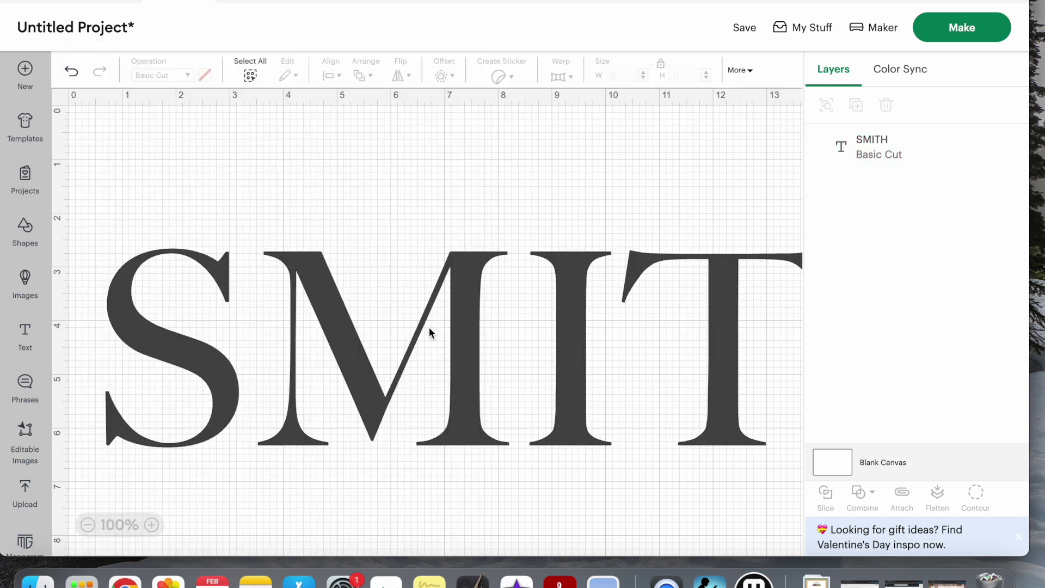
Step: Ungroup SMITH into separate S, M, I, T, H letter layers
{"action": "left_click", "coordinate": [418, 352]}
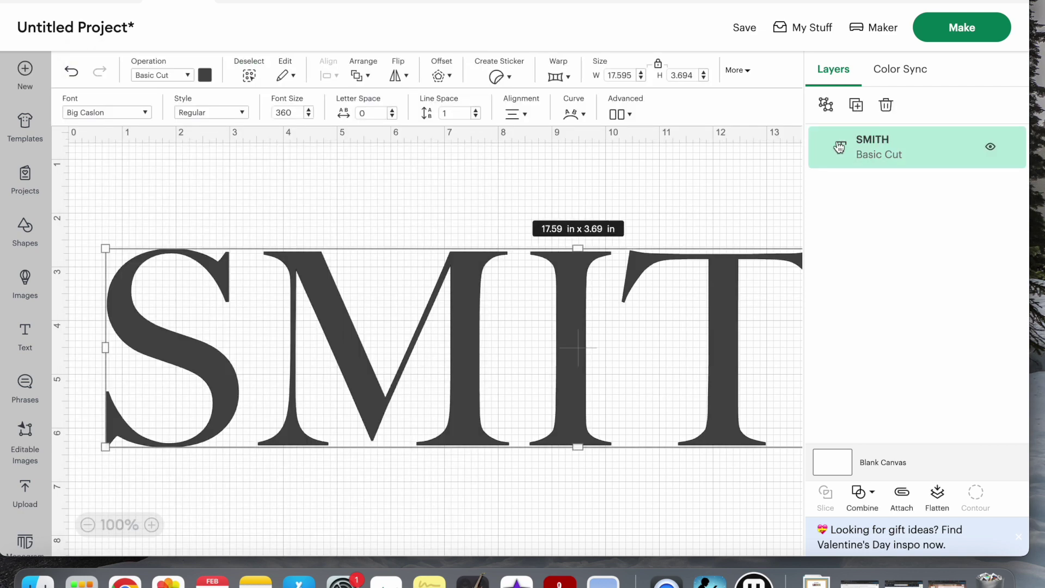
{"action": "left_click", "coordinate": [825, 106]}
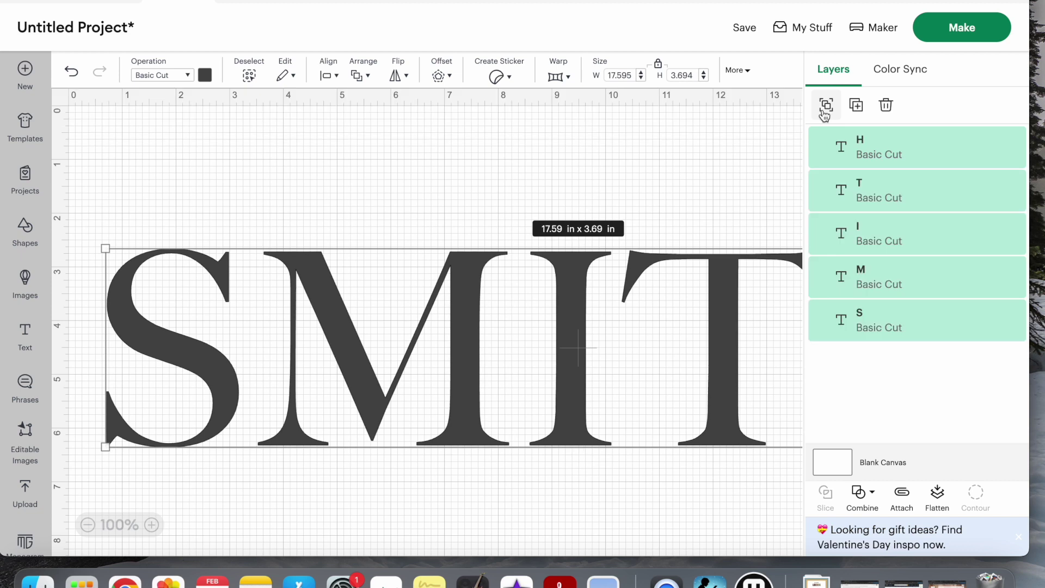
{"action": "left_click", "coordinate": [458, 203]}
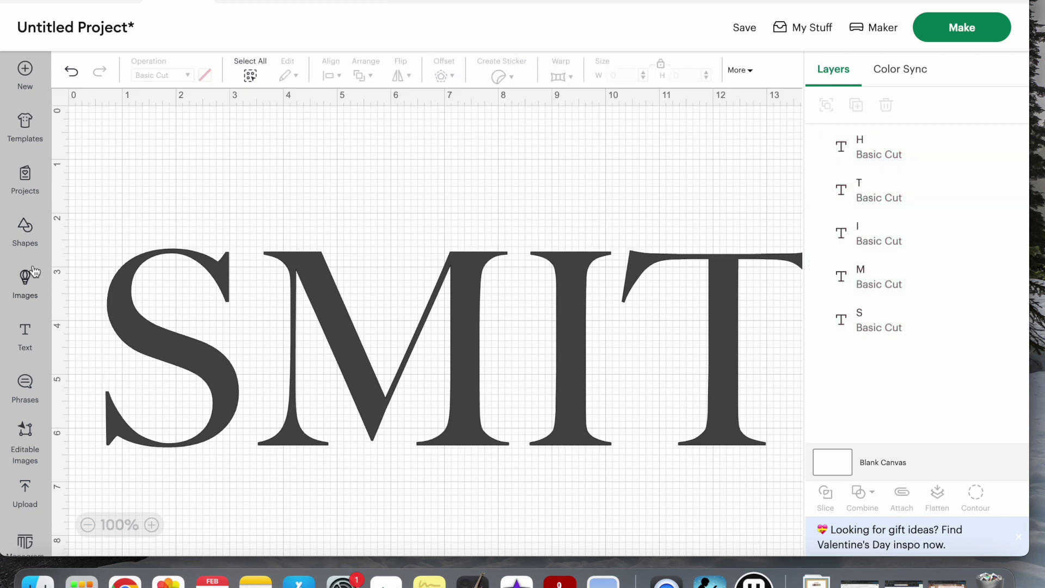
Step: Add a star shape, enlarge it to about 2.57 × 2.44 in, and place it above the S
{"action": "left_click", "coordinate": [33, 241]}
{"action": "scroll", "coordinate": [220, 240], "scroll_direction": "down", "scroll_amount": 6}
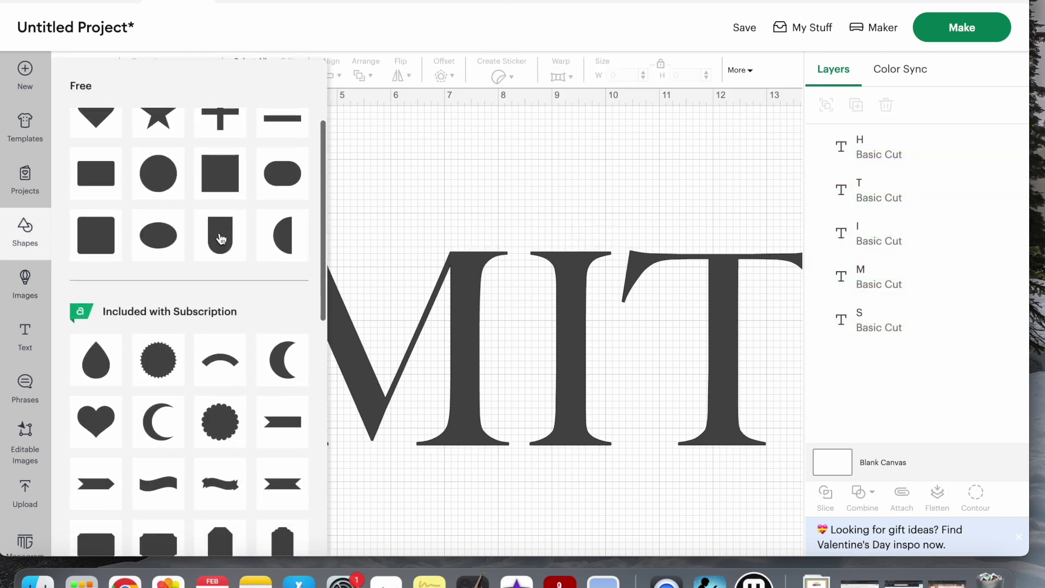
{"action": "scroll", "coordinate": [221, 240], "scroll_direction": "down", "scroll_amount": 7}
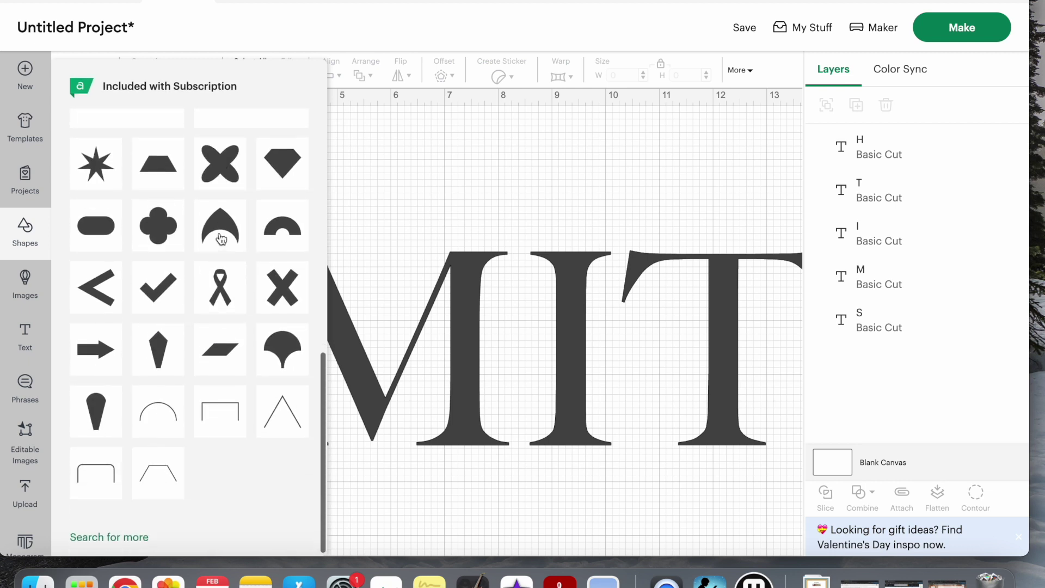
{"action": "scroll", "coordinate": [220, 239], "scroll_direction": "up", "scroll_amount": 12}
{"action": "left_click", "coordinate": [96, 219]}
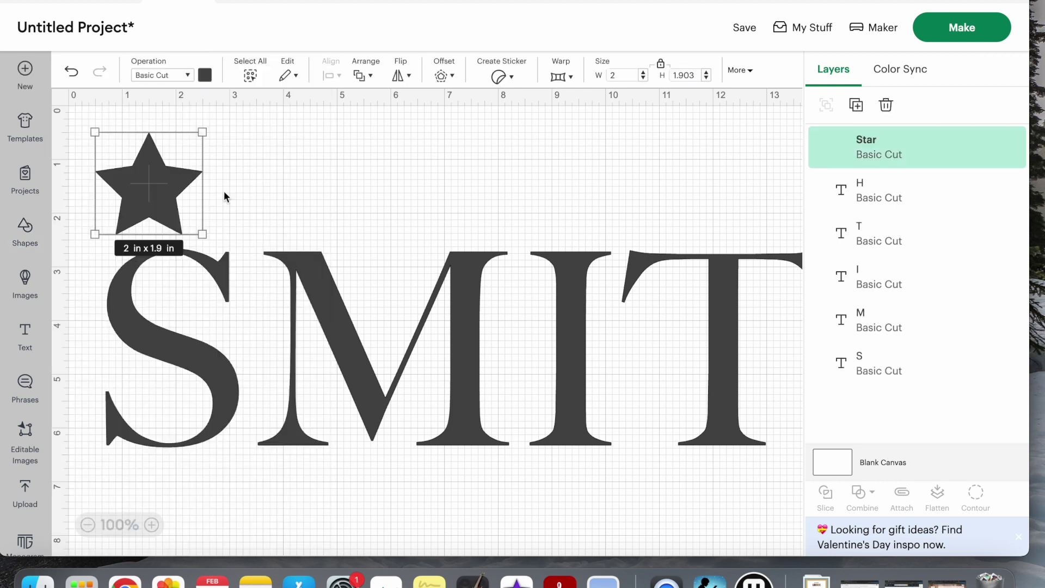
{"action": "left_click_drag", "start_coordinate": [203, 233], "coordinate": [233, 239]}
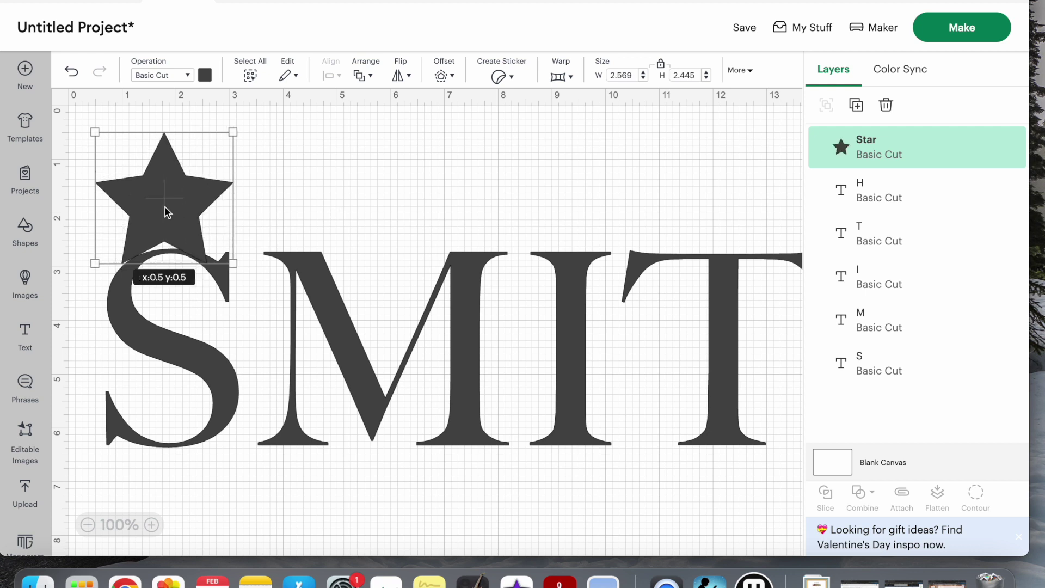
{"action": "left_click_drag", "start_coordinate": [166, 210], "coordinate": [186, 190]}
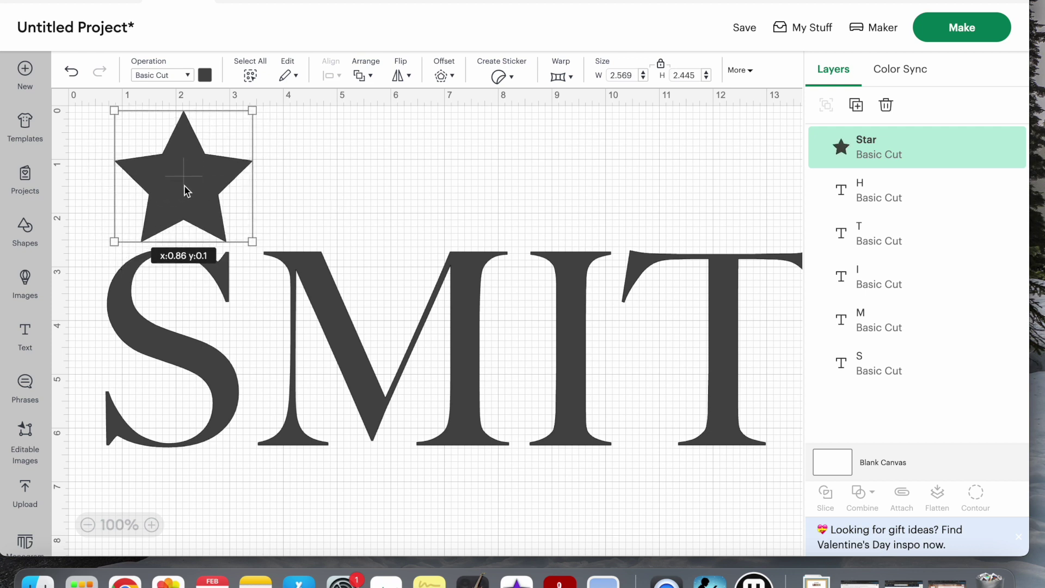
Step: Add the free red maple leaf image from a 'leaf' search to the canvas
{"action": "left_click", "coordinate": [25, 280]}
{"action": "left_click", "coordinate": [505, 125]}
{"action": "type", "text": "leaf"}
{"action": "key", "text": "Return"}
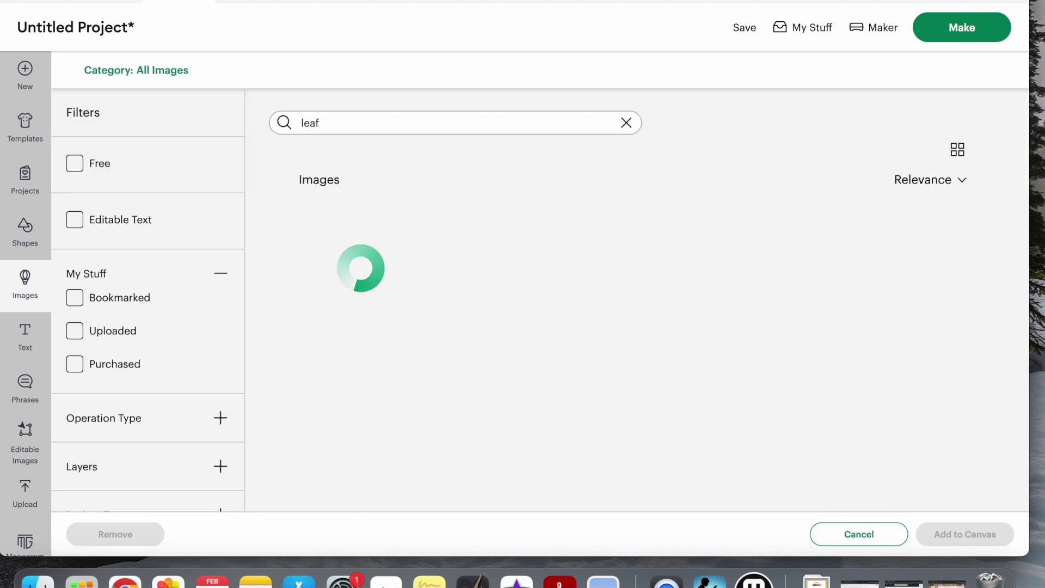
{"action": "left_click", "coordinate": [76, 163]}
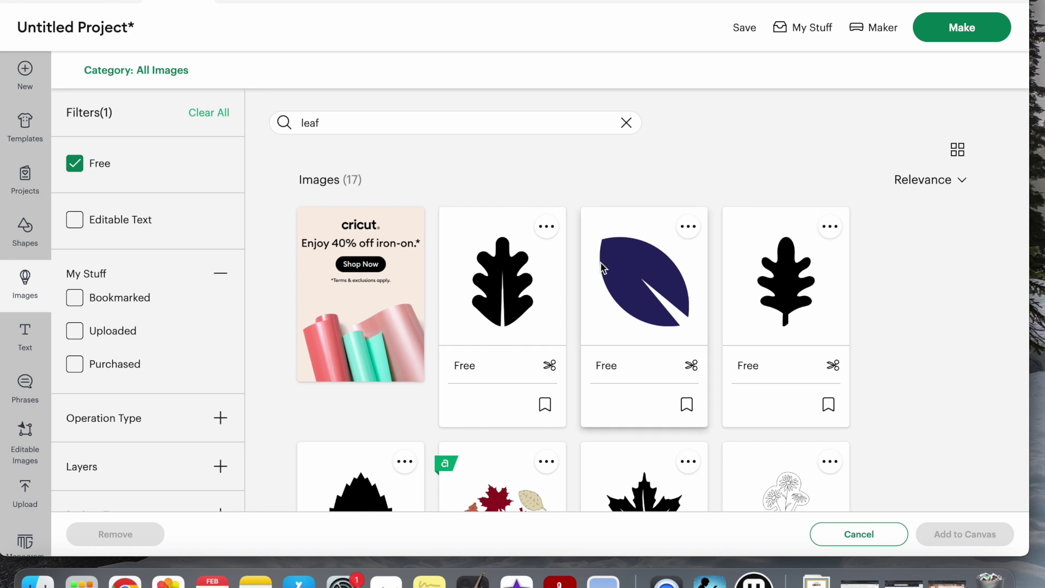
{"action": "scroll", "coordinate": [601, 265], "scroll_direction": "down", "scroll_amount": 5}
{"action": "scroll", "coordinate": [601, 266], "scroll_direction": "down", "scroll_amount": 10}
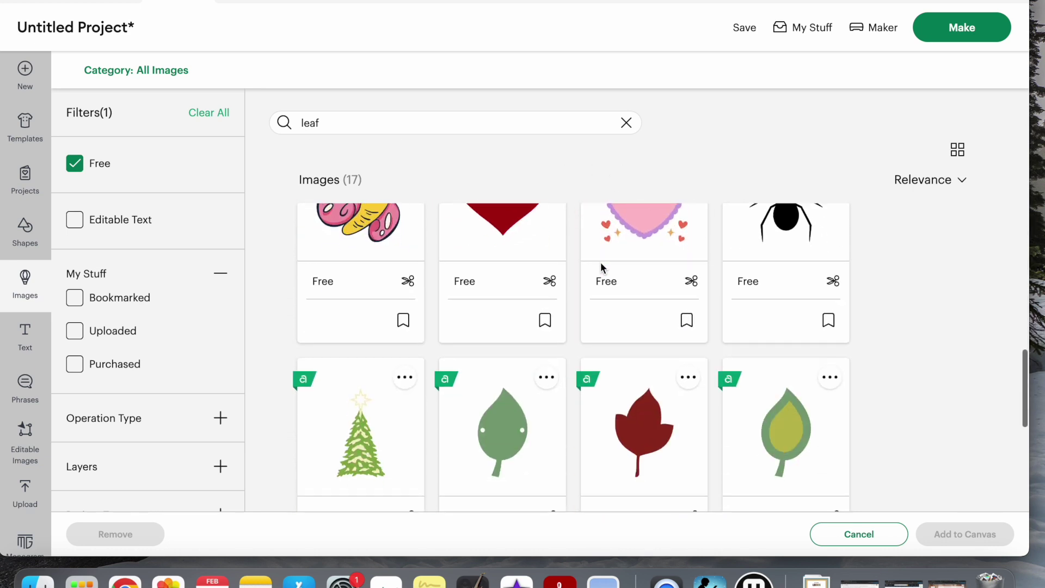
{"action": "scroll", "coordinate": [602, 268], "scroll_direction": "down", "scroll_amount": 3}
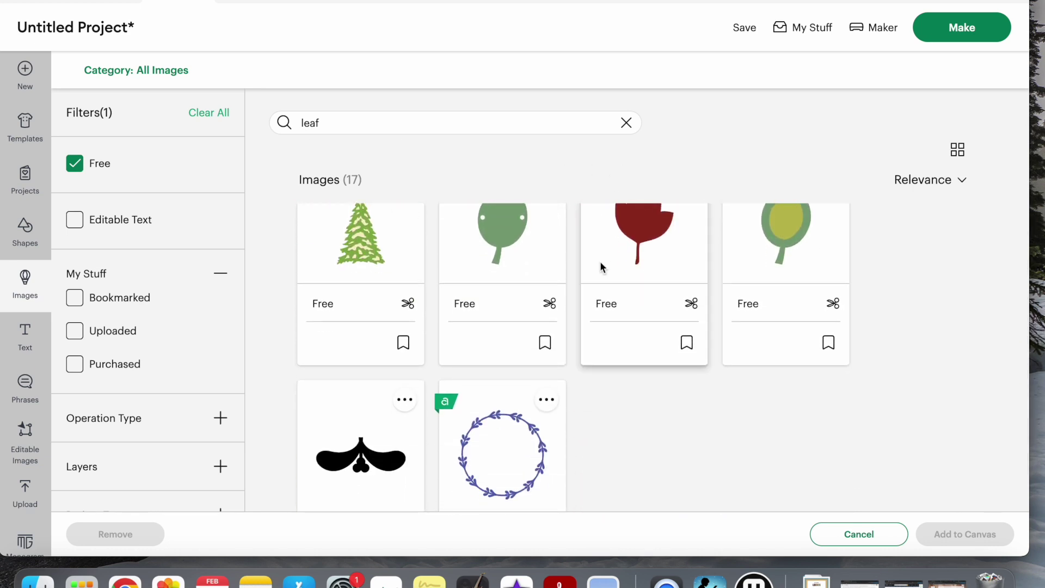
{"action": "left_click", "coordinate": [627, 256]}
{"action": "left_click", "coordinate": [950, 535]}
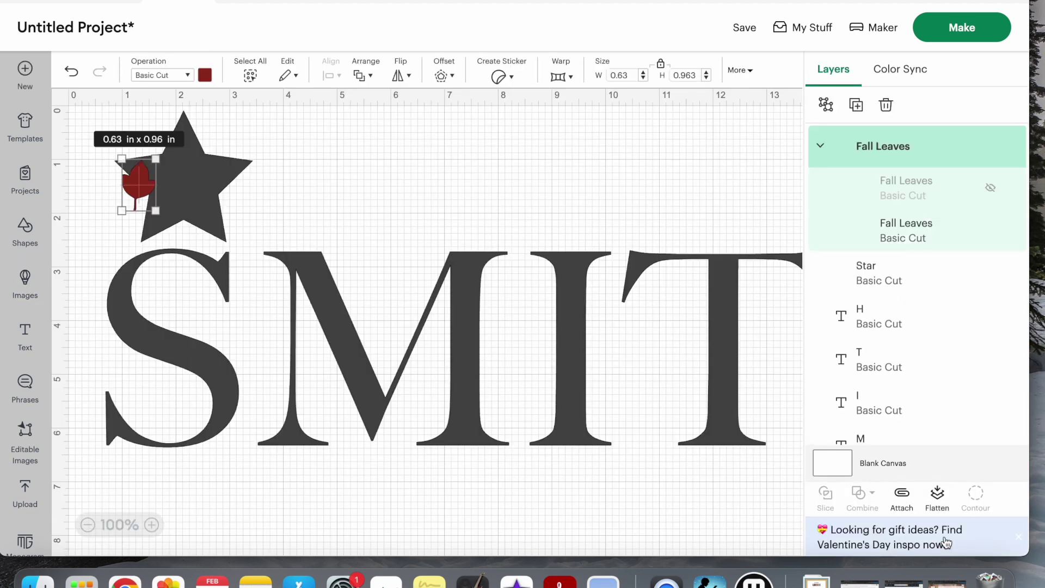
Step: Place the leaf above the M and paste a copy beside it
{"action": "left_click_drag", "start_coordinate": [140, 204], "coordinate": [574, 307]}
{"action": "left_click_drag", "start_coordinate": [524, 218], "coordinate": [401, 213]}
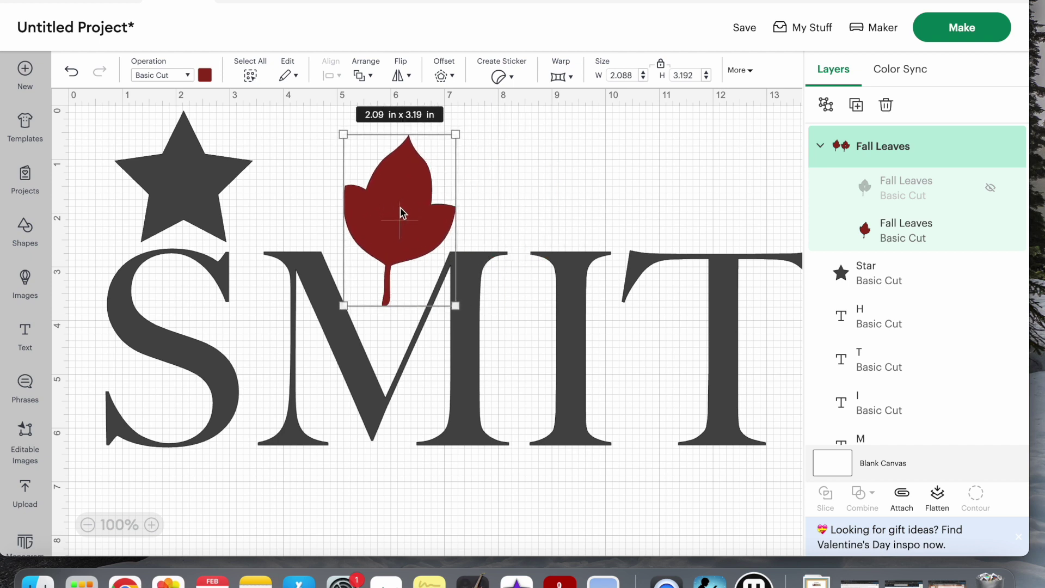
{"action": "left_click", "coordinate": [522, 166]}
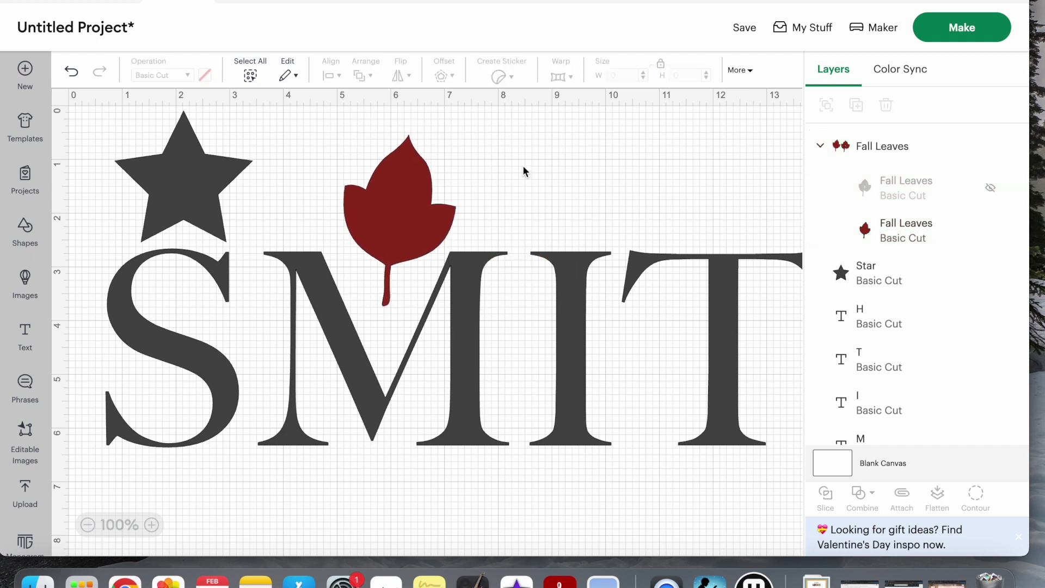
{"action": "key", "text": "ctrl+v"}
{"action": "left_click_drag", "start_coordinate": [194, 241], "coordinate": [501, 216]}
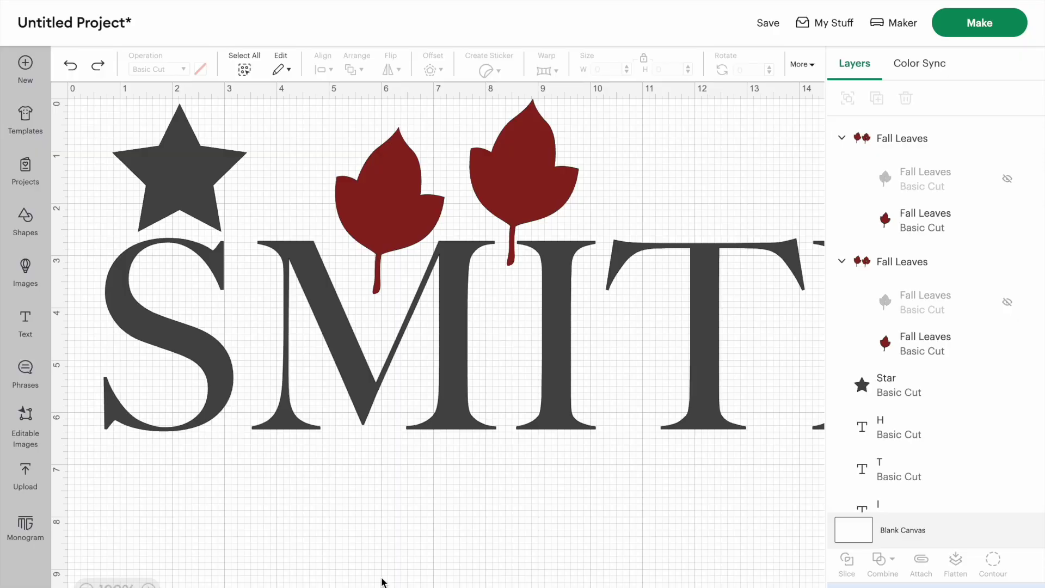
Step: Confirm the target Maker machine and send the design to the mat preview
{"action": "left_click", "coordinate": [884, 28]}
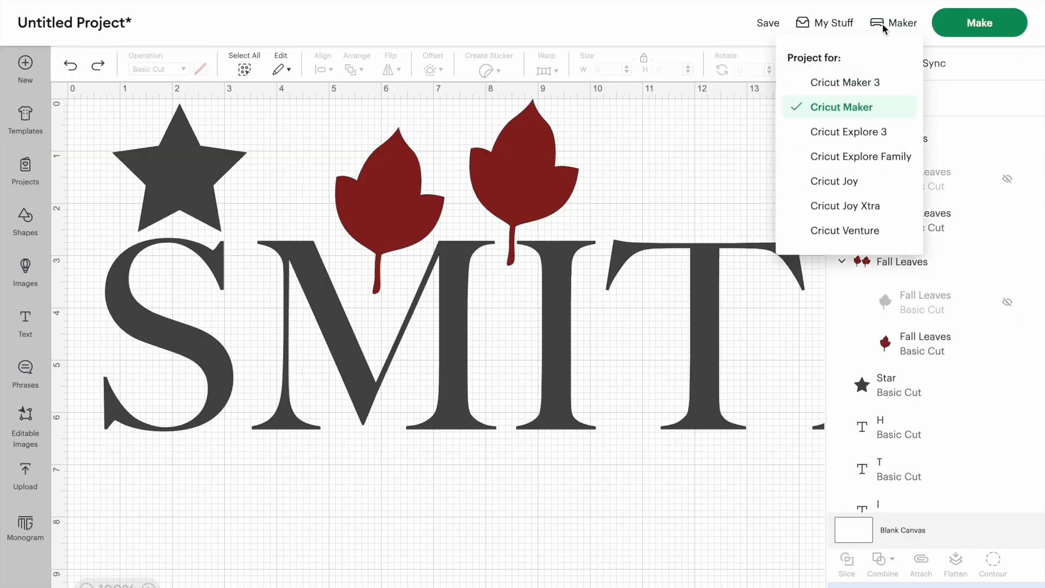
{"action": "left_click", "coordinate": [548, 27]}
{"action": "left_click", "coordinate": [1001, 18]}
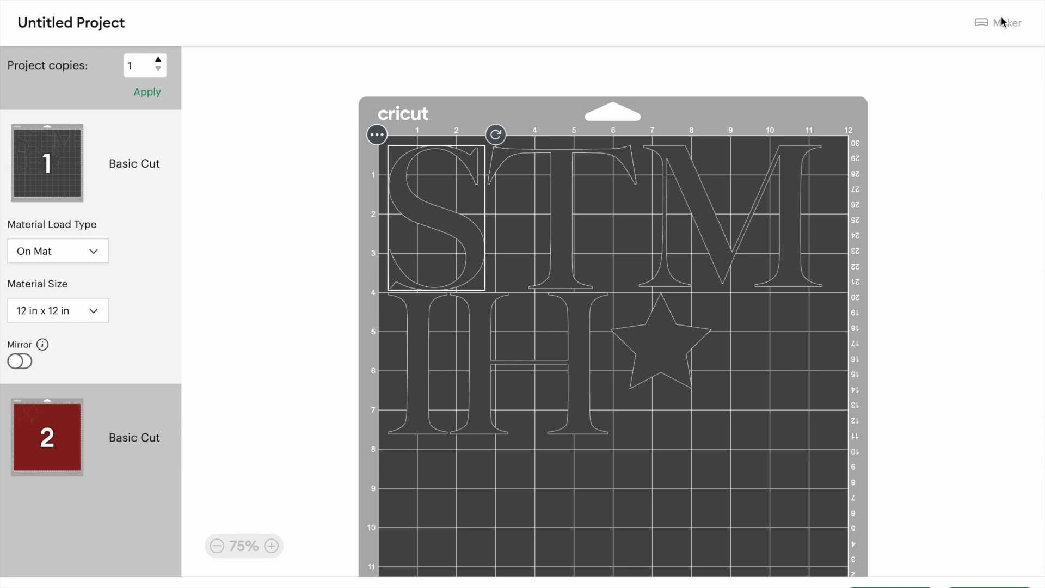
{"action": "left_click", "coordinate": [76, 326]}
Step: Set mat 1 to 8.5 × 11 in Letter size
{"action": "left_click", "coordinate": [58, 414]}
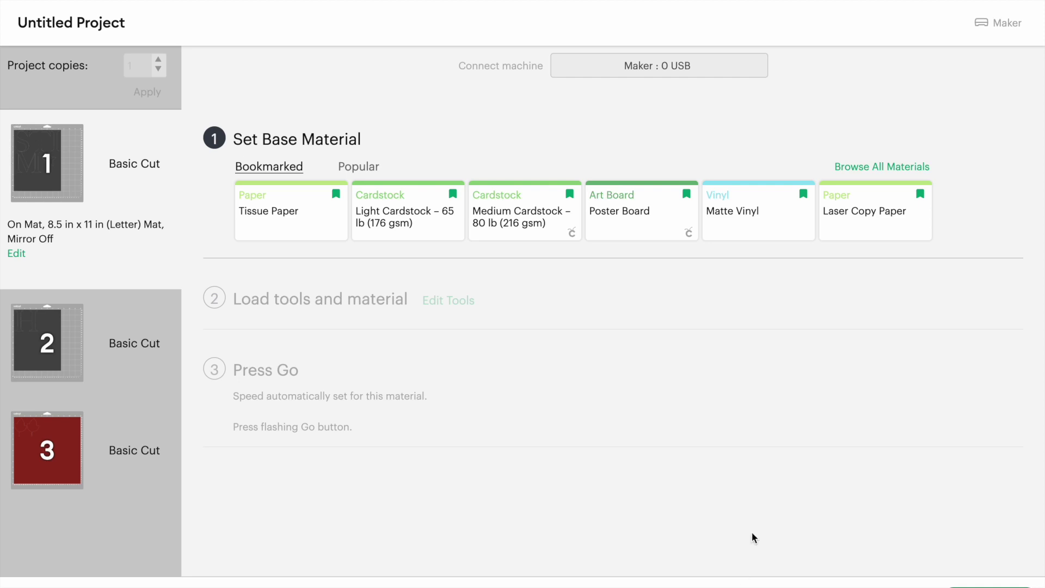
Step: Choose Medium Cardstock – 80 lb (216 gsm) as the base material
{"action": "left_click", "coordinate": [520, 239]}
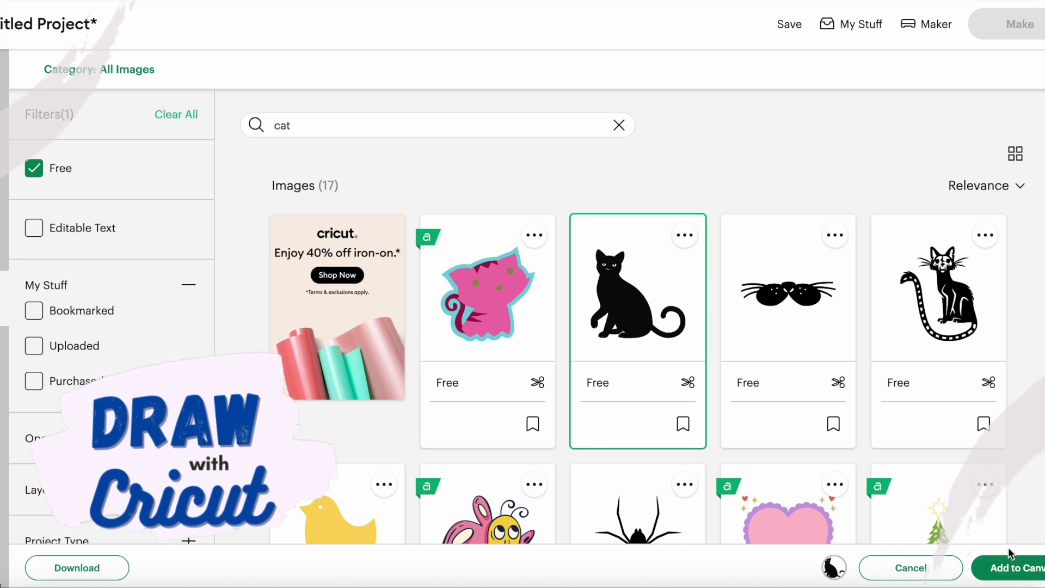
Step: Add the black sitting cat image and switch its operation from Basic Cut to Draw > Pen
{"action": "left_click", "coordinate": [1019, 569]}
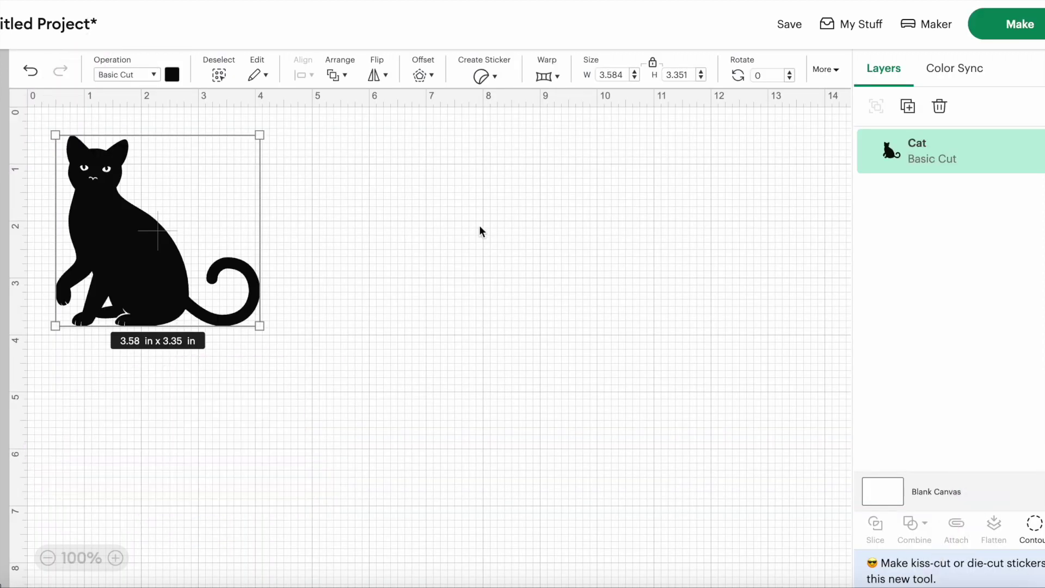
{"action": "left_click", "coordinate": [145, 77]}
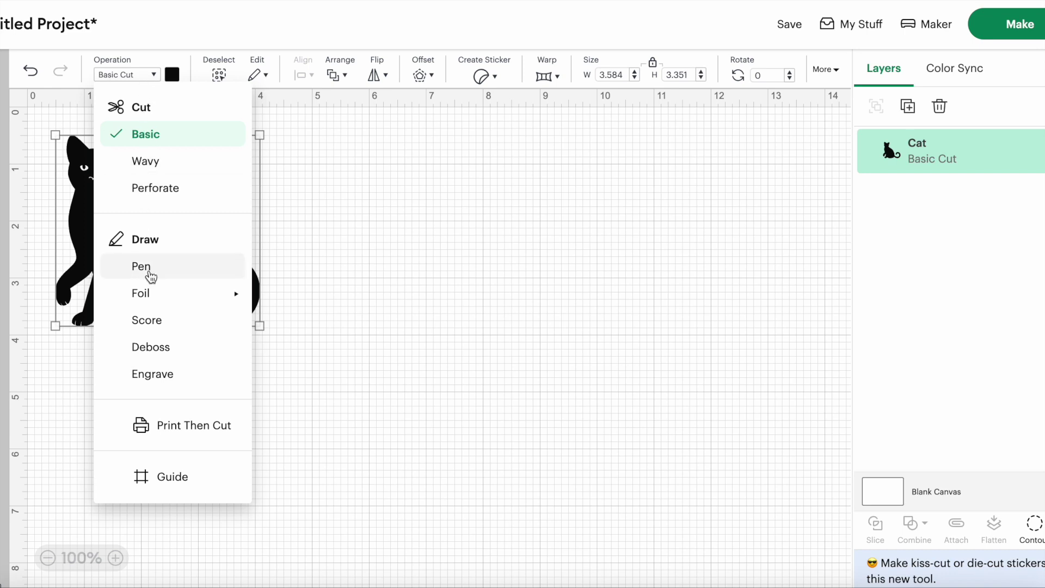
{"action": "left_click", "coordinate": [141, 266]}
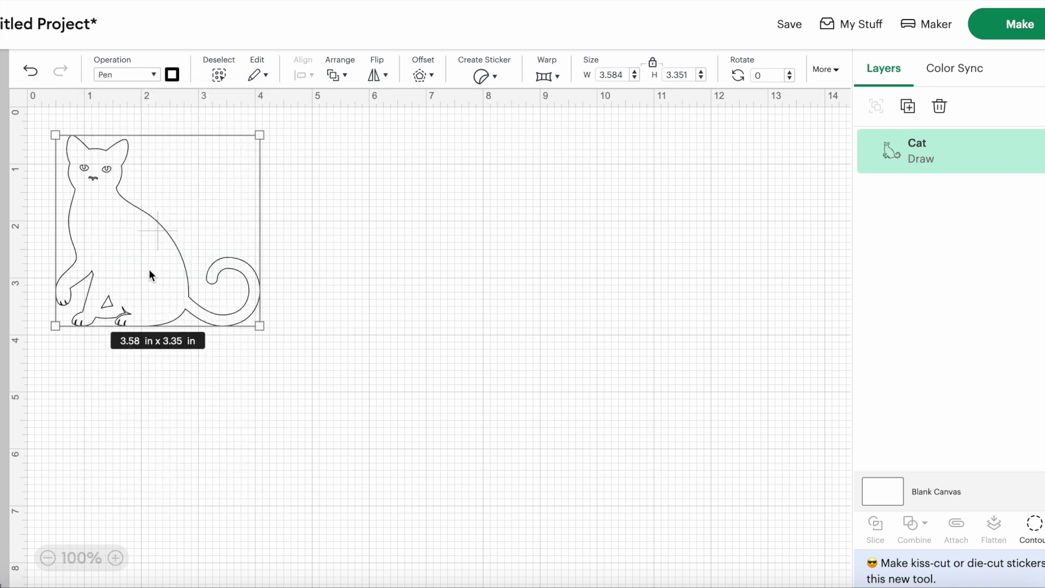